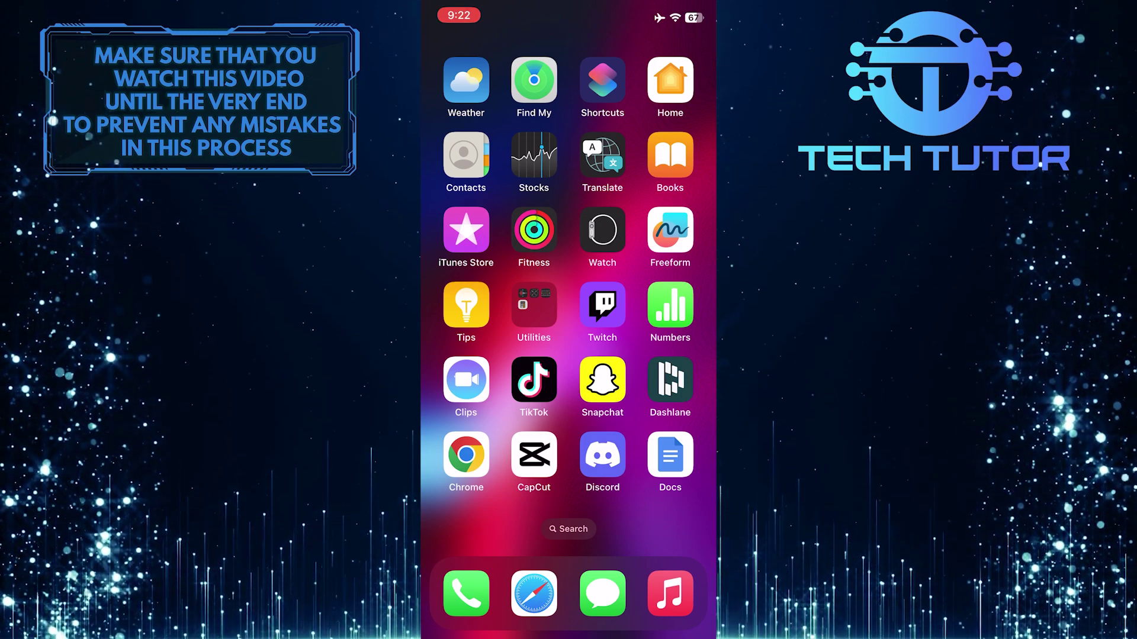
Step: Launch Snapchat and go from the Bitmoji profile to the Settings screen
left_click(602, 381)
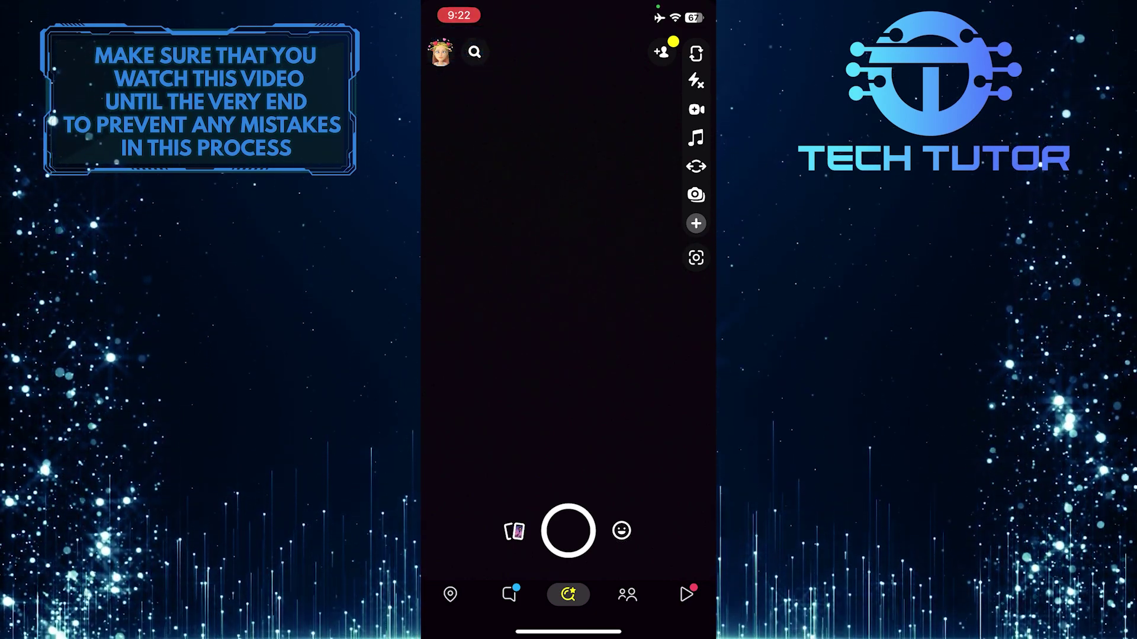
left_click(441, 51)
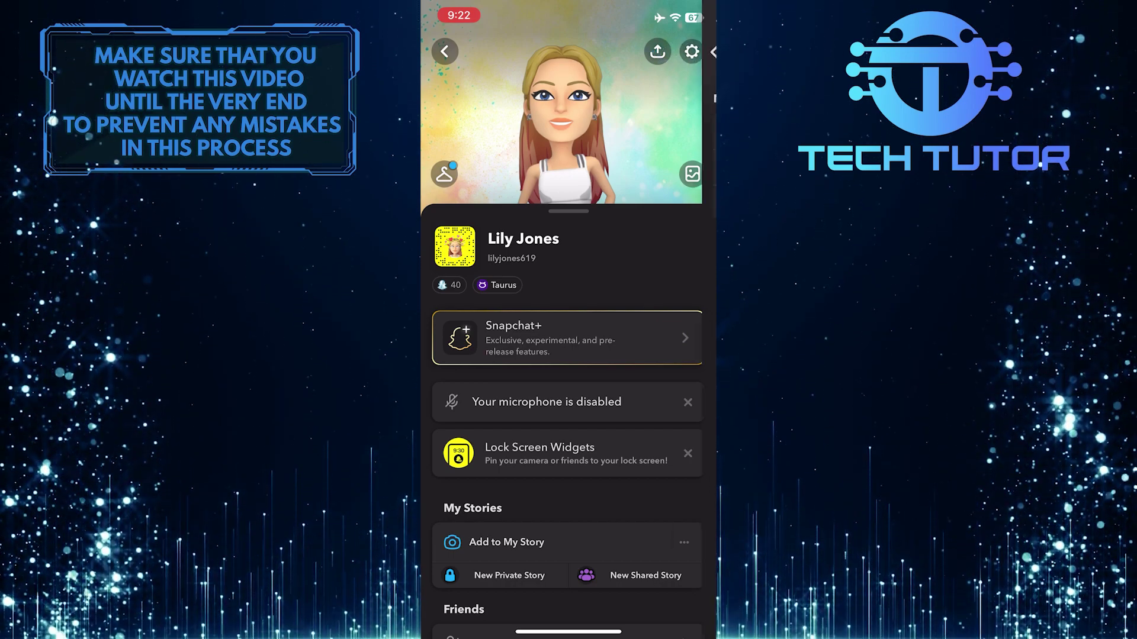
left_click(691, 52)
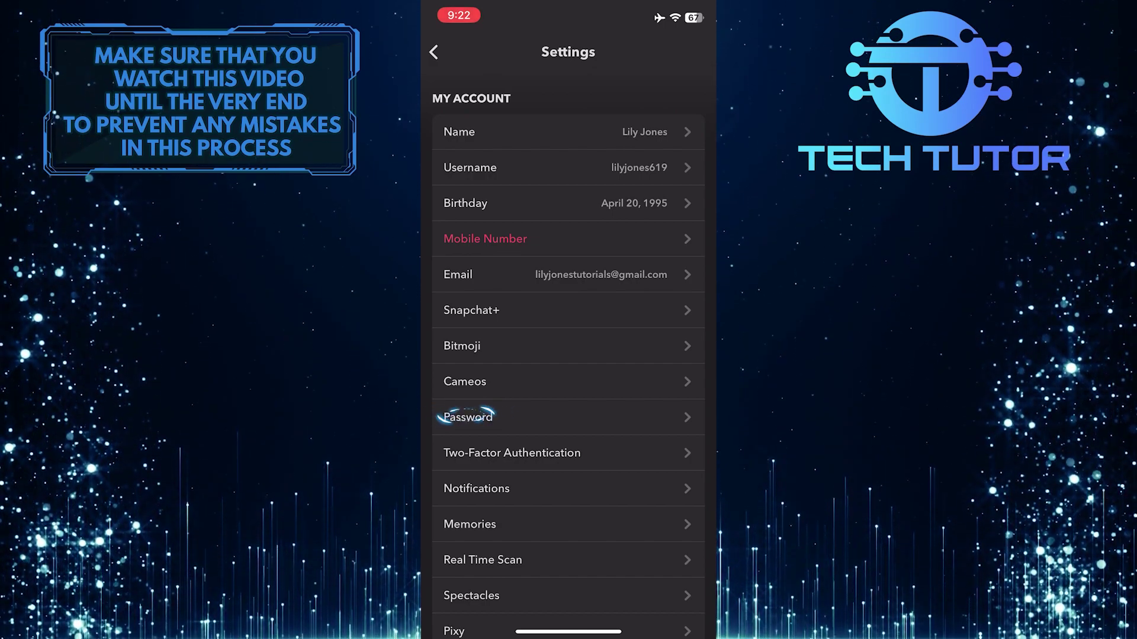
Step: Choose Password under My Account to reach the current-password prompt
left_click(568, 416)
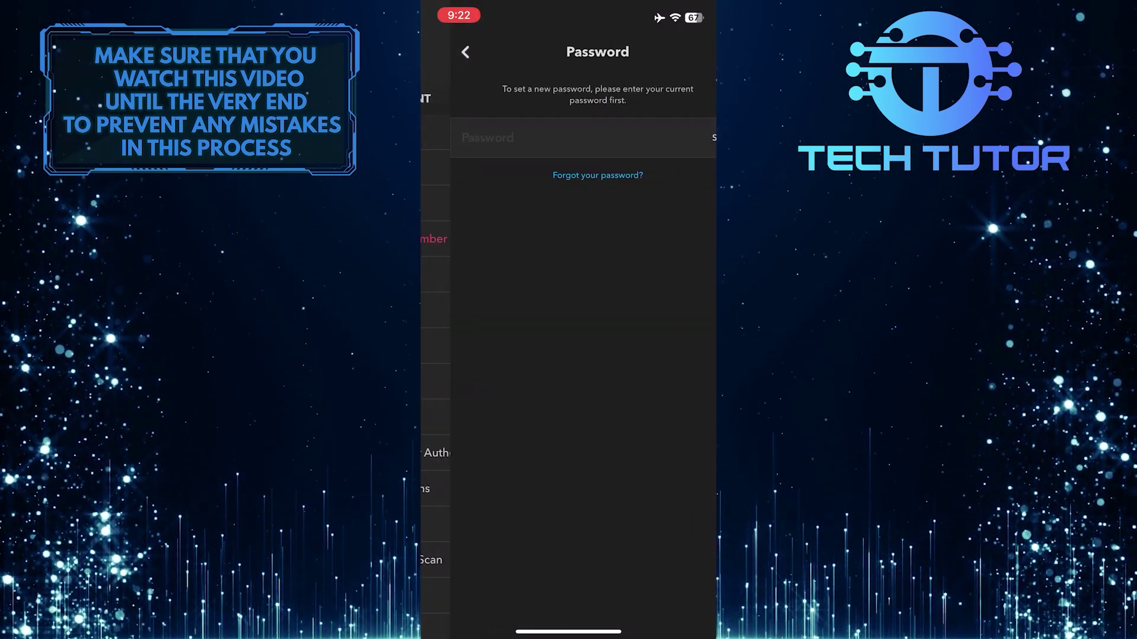